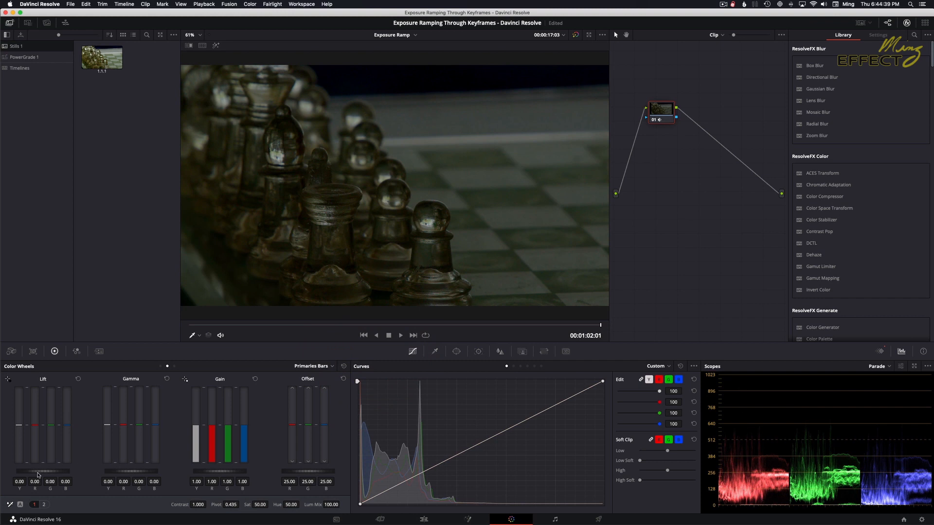
Step: Try a lift of 0.03 and a gain of 2.44 on node 01, and reset both adjustments
left_click_drag(43, 471, 50, 471)
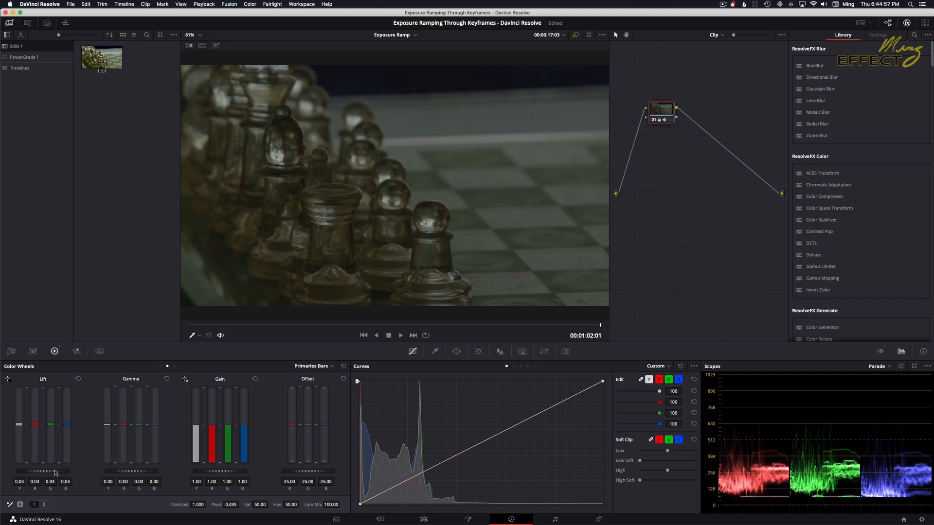
left_click_drag(49, 471, 39, 471)
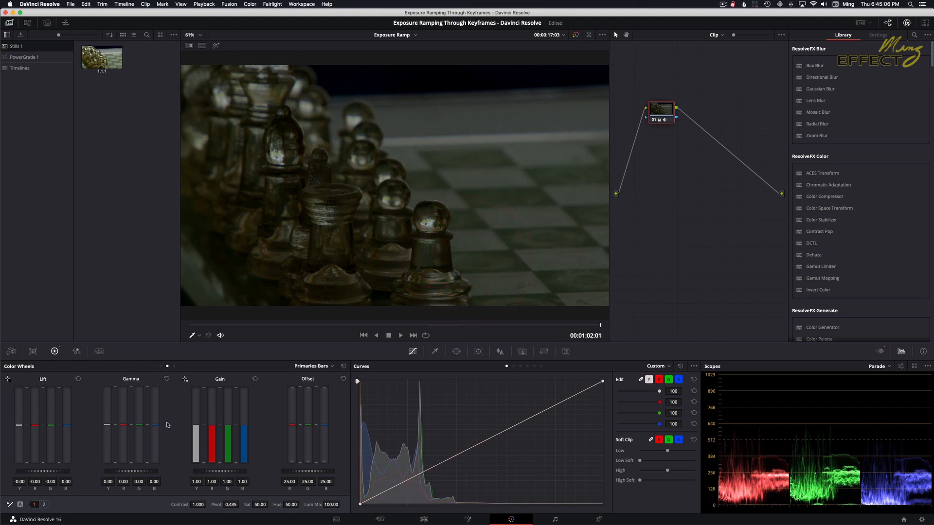
left_click_drag(219, 471, 363, 471)
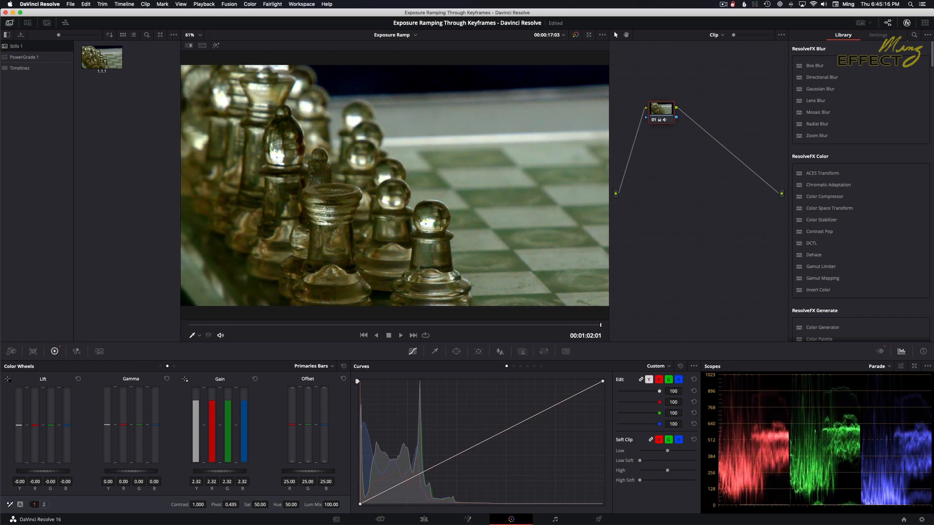
left_click_drag(362, 471, 372, 472)
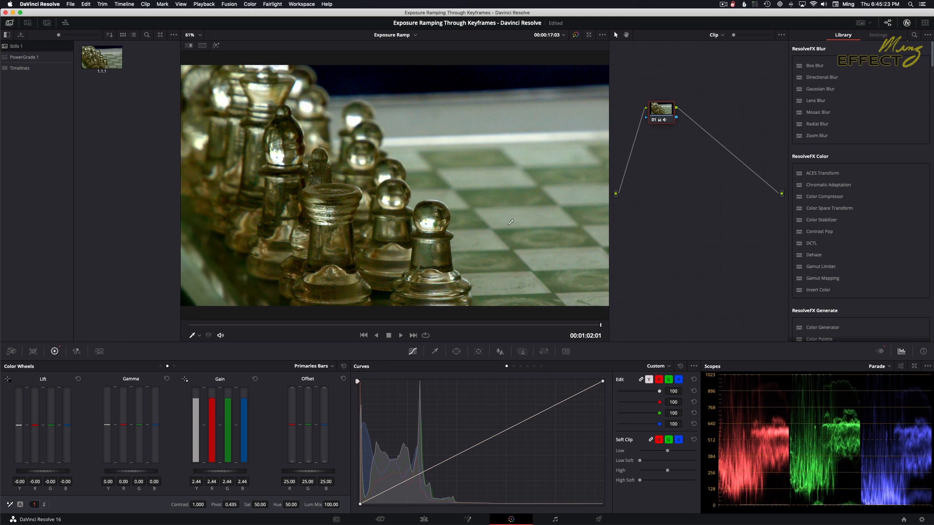
left_click(255, 379)
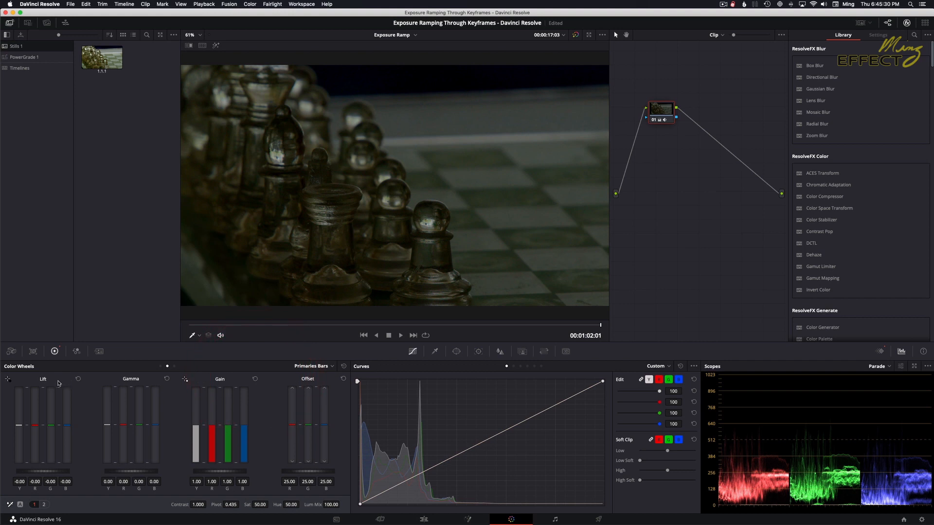
left_click(77, 379)
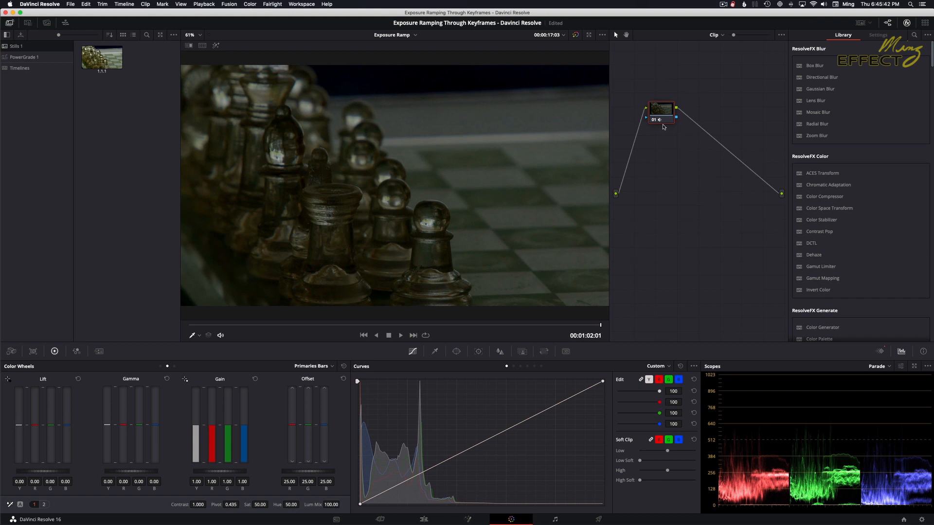
Step: Add a serial node after node 01 and space it slightly apart
key("alt+s")
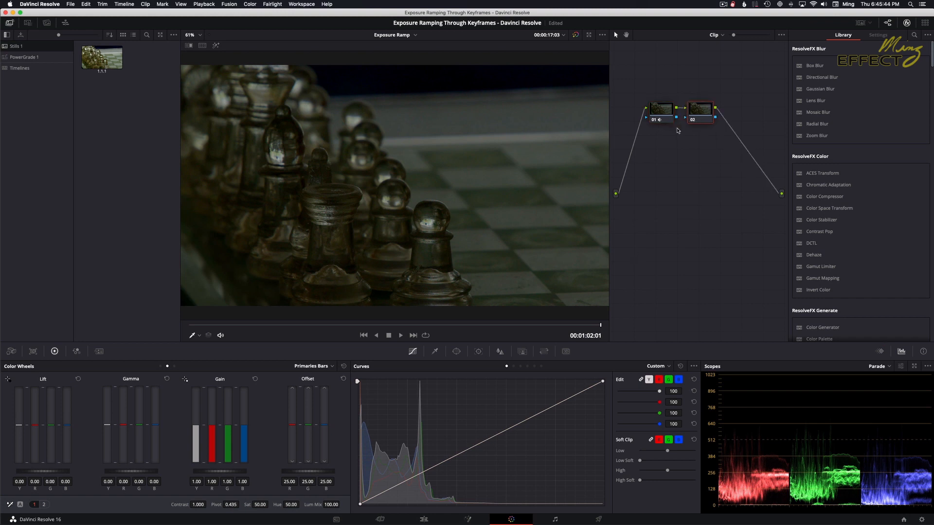
left_click_drag(706, 116, 710, 115)
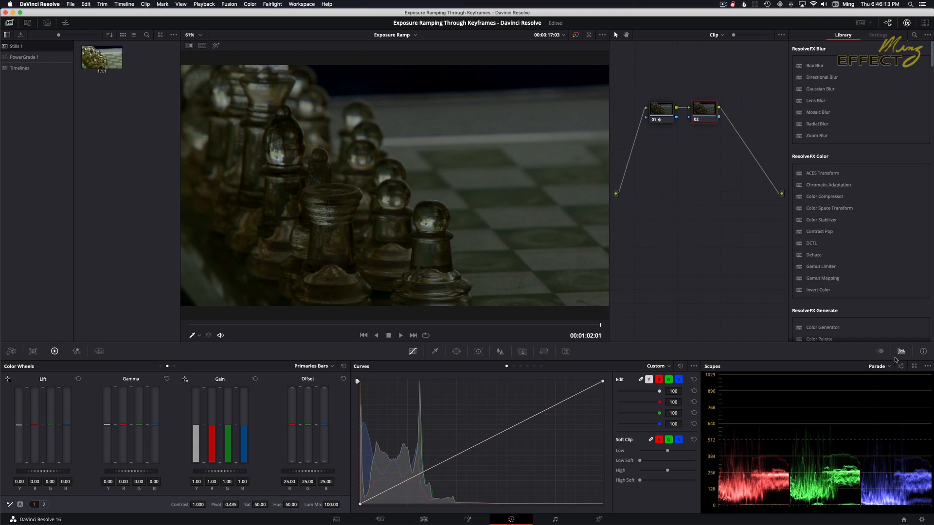
Step: Save the project and turn on automatic keyframing for Corrector 2 in the keyframe editor
left_click(880, 352)
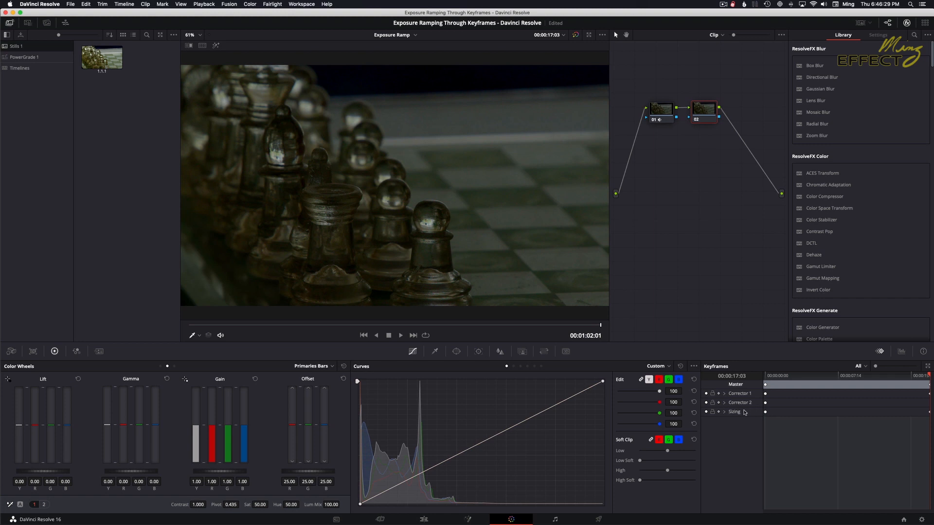
key("super+s")
left_click(719, 403)
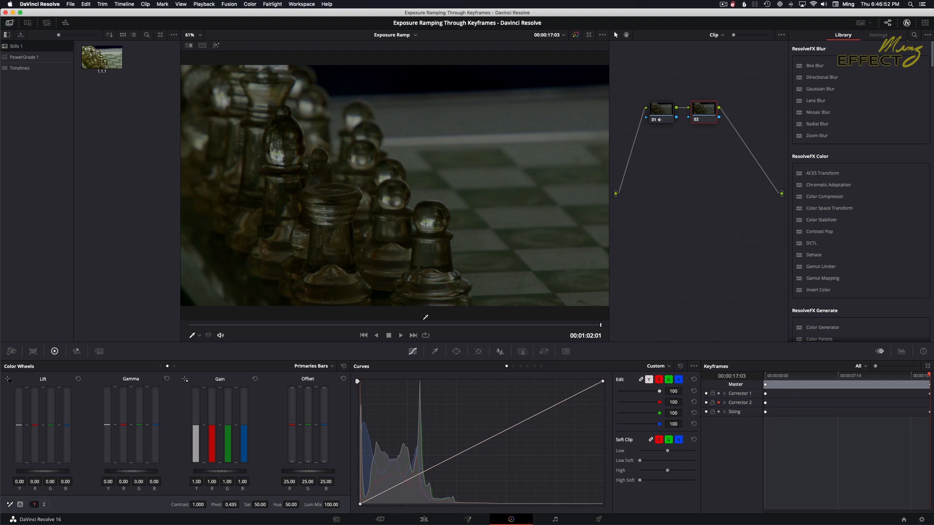
Step: Set node 02's gain to 2.50 at the clip's last frame, 00:00:17:03
left_click_drag(426, 325, 184, 329)
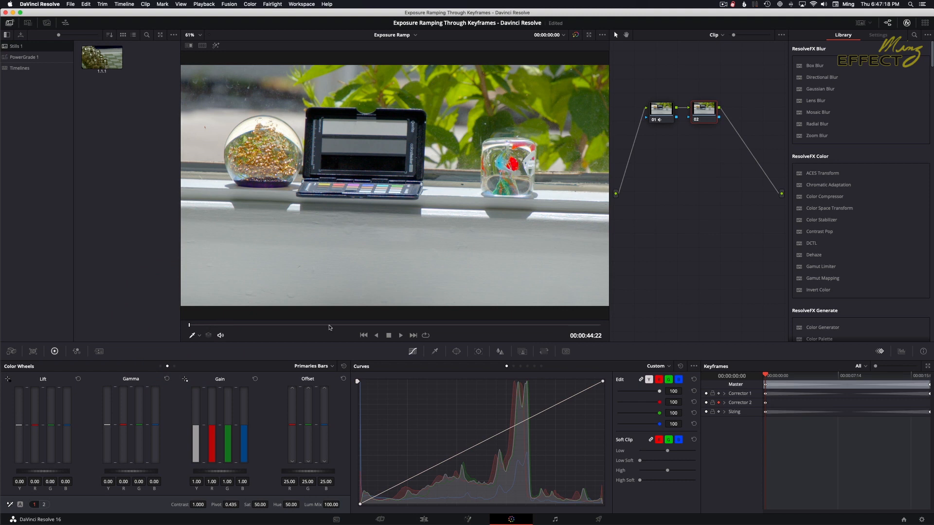
left_click_drag(210, 329, 612, 327)
left_click(609, 323)
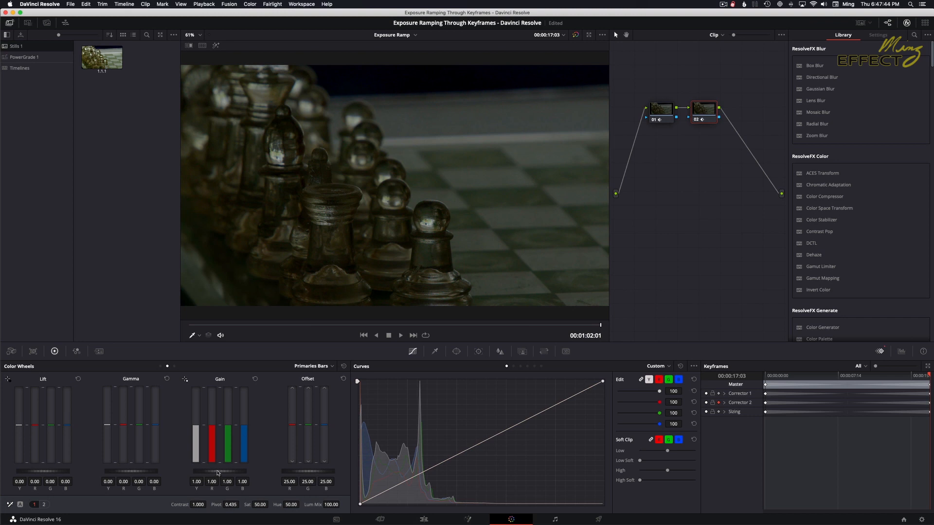
left_click_drag(216, 472, 291, 472)
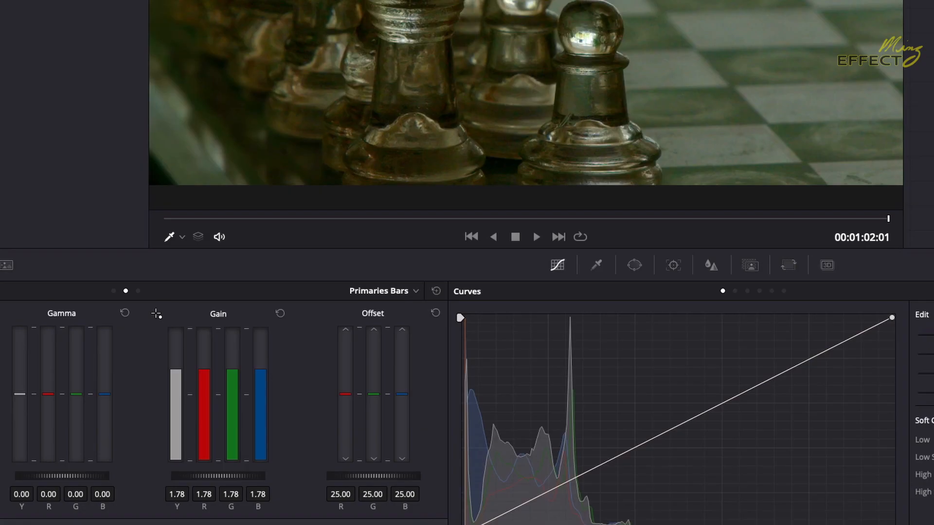
left_click_drag(218, 476, 288, 475)
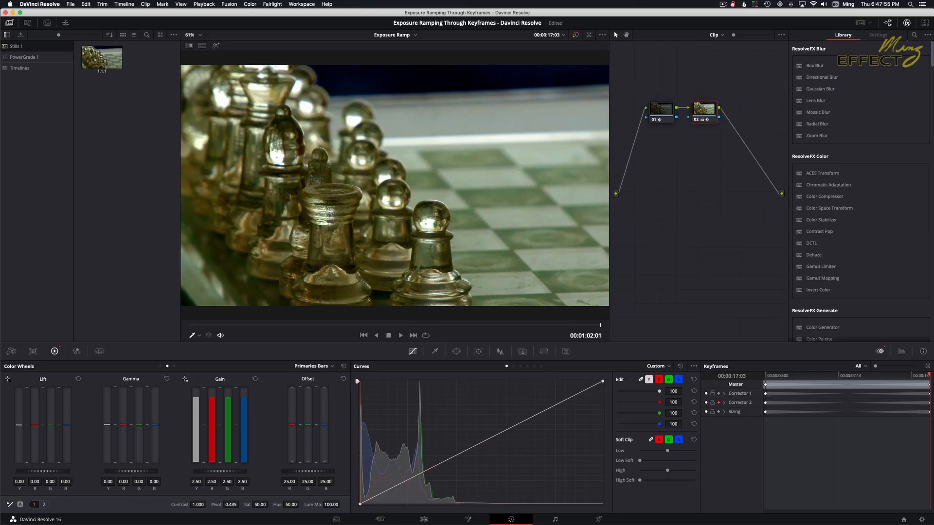
Step: Try a gain of 2.72 on the last frame against the parade scope, and return it to 2.50
left_click(901, 352)
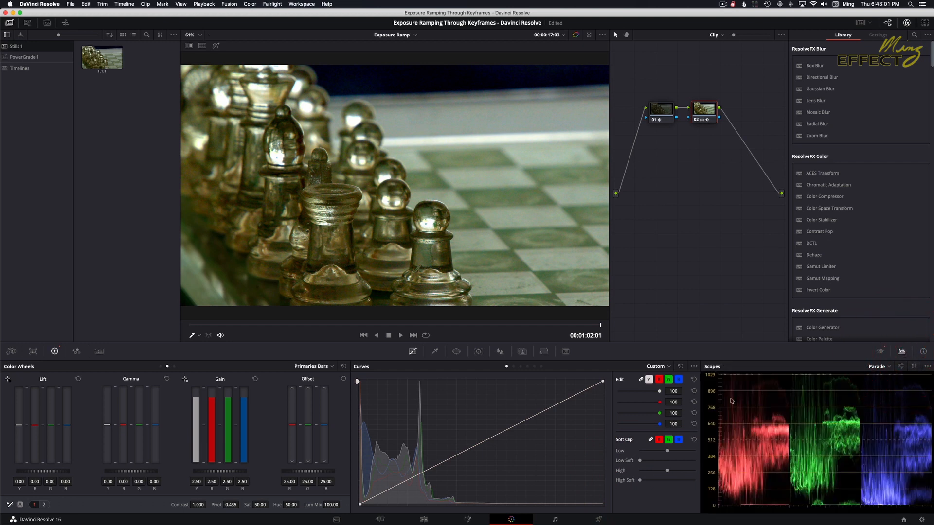
left_click_drag(219, 471, 237, 471)
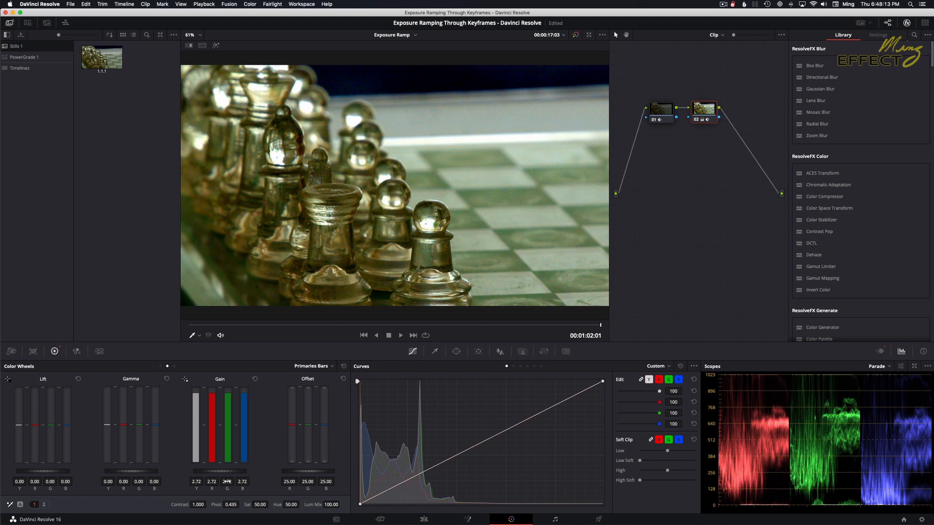
left_click_drag(229, 472, 215, 471)
left_click(880, 351)
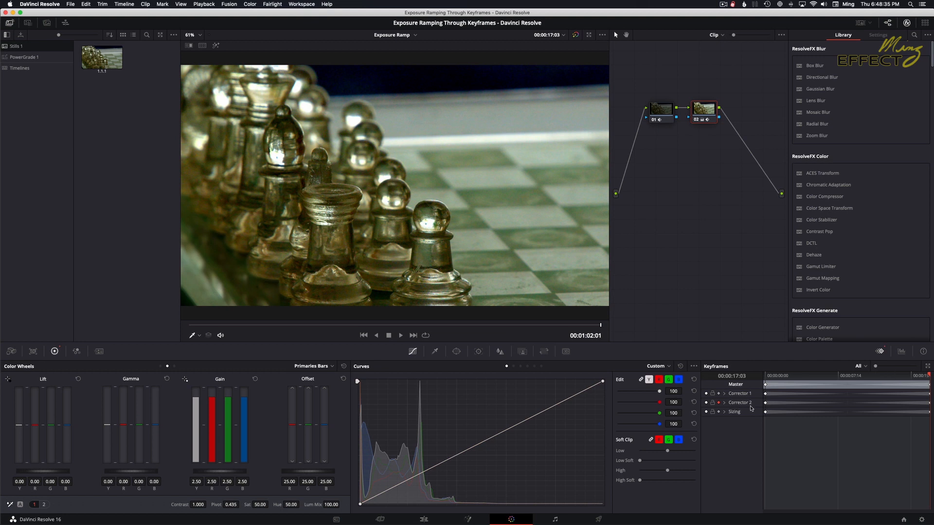
Step: Check node 02's gain at the clip's start and end and through the dark carpet transition
left_click_drag(315, 325, 202, 325)
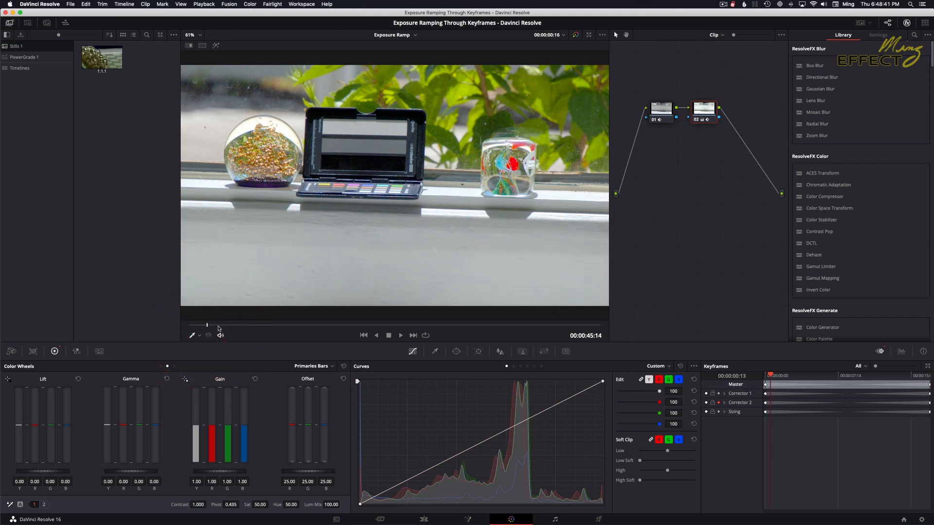
left_click_drag(202, 325, 606, 338)
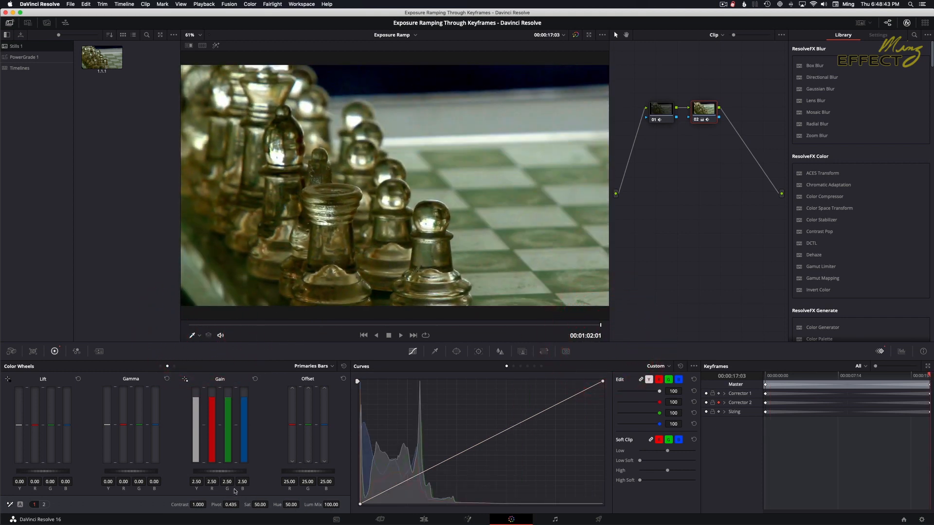
left_click(367, 324)
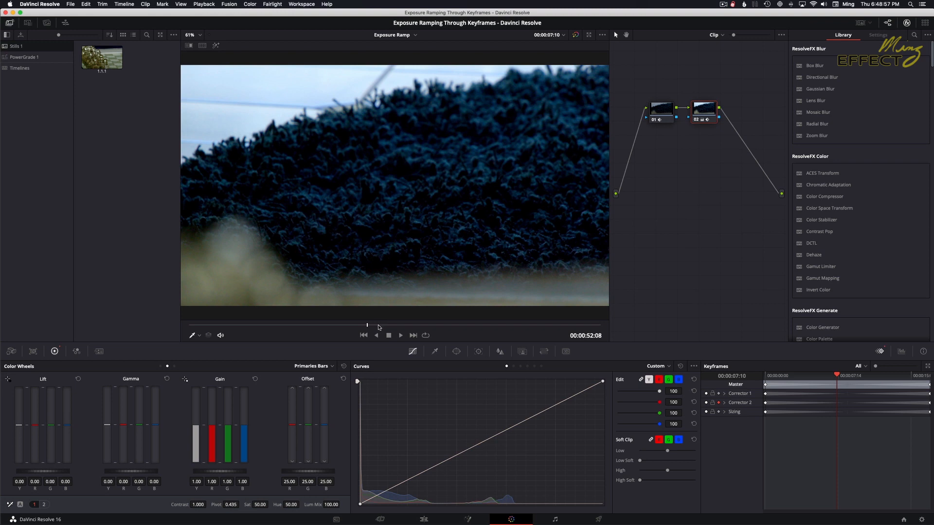
left_click_drag(395, 326, 351, 332)
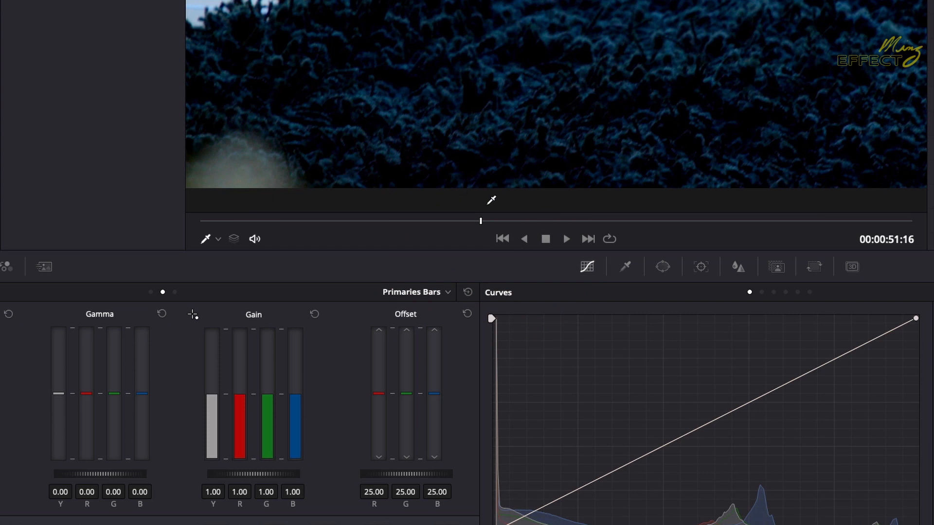
left_click_drag(481, 222, 573, 222)
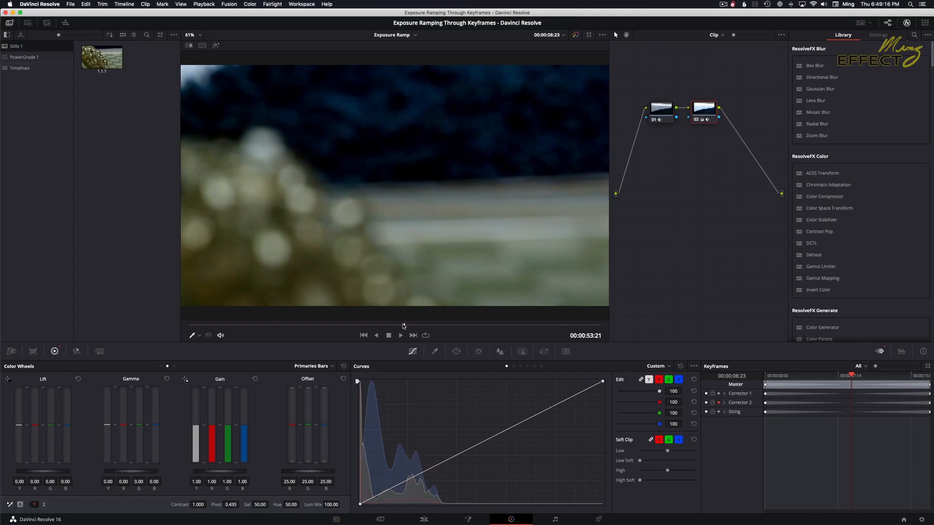
mouse_move(403, 326)
left_mouse_down()
mouse_move(216, 327)
mouse_move(602, 332)
mouse_move(283, 338)
mouse_move(309, 338)
left_mouse_up()
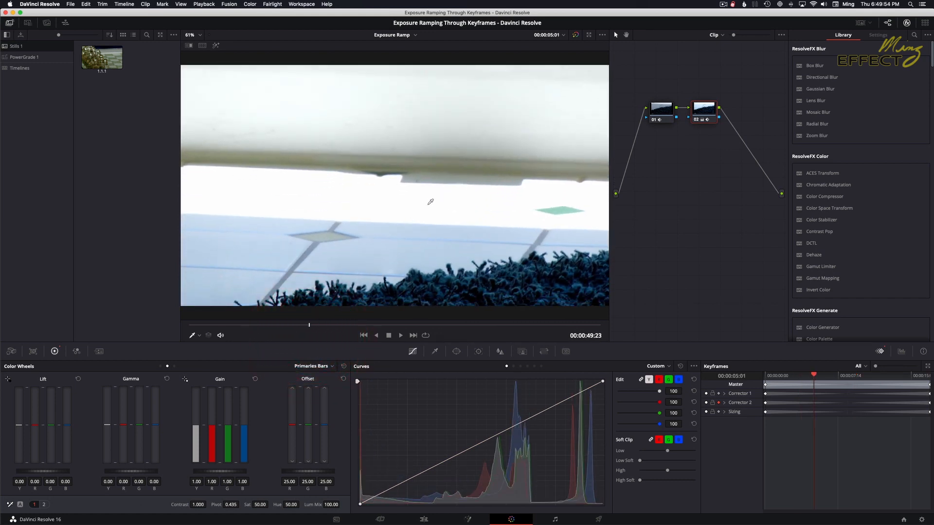
Step: Add keyframes at 00:00:06:22 and about 00:00:08:05, on either side of the carpet transition
left_click_drag(309, 326, 355, 326)
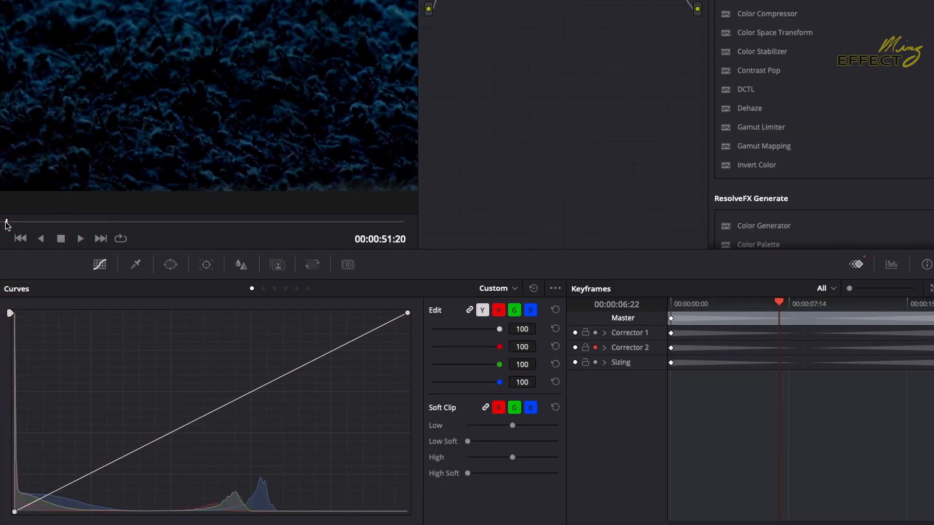
key("ctrl+bracketleft")
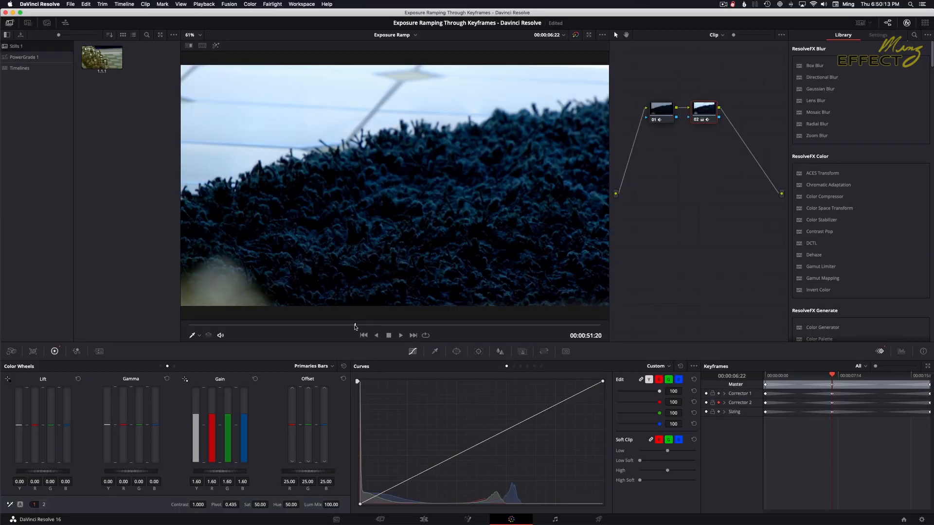
left_click_drag(7, 223, 5, 224)
left_click_drag(346, 326, 387, 325)
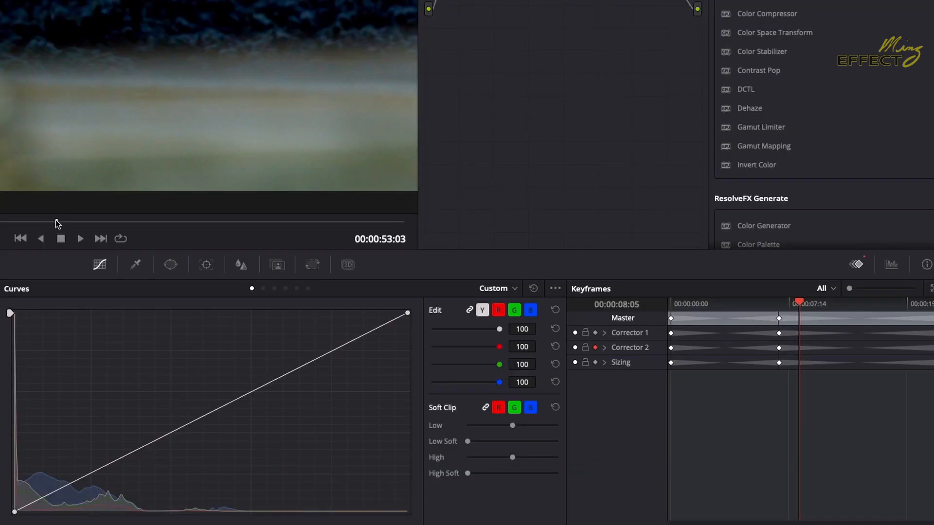
key("ctrl+bracketleft")
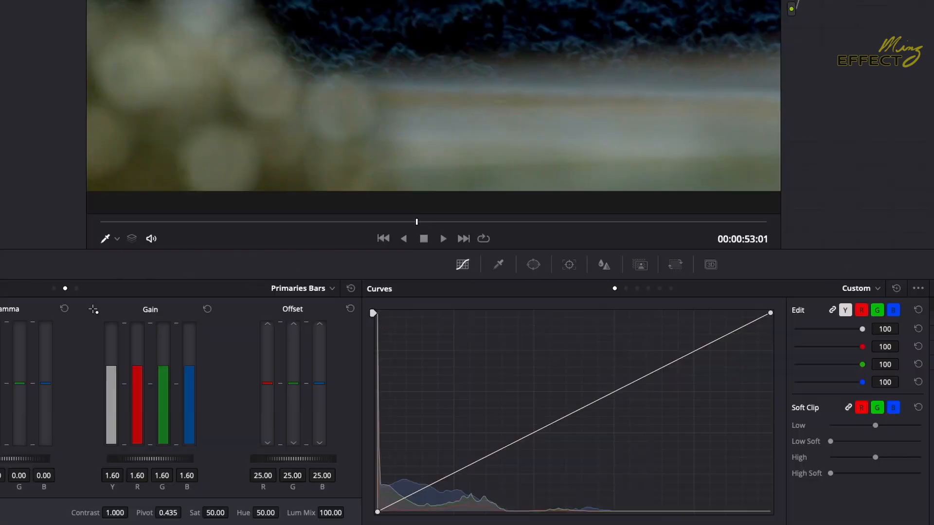
Step: Step through the frames around the two added keyframes to examine how node 02's gain changes
key("Right")
key("Right")
key("Right")
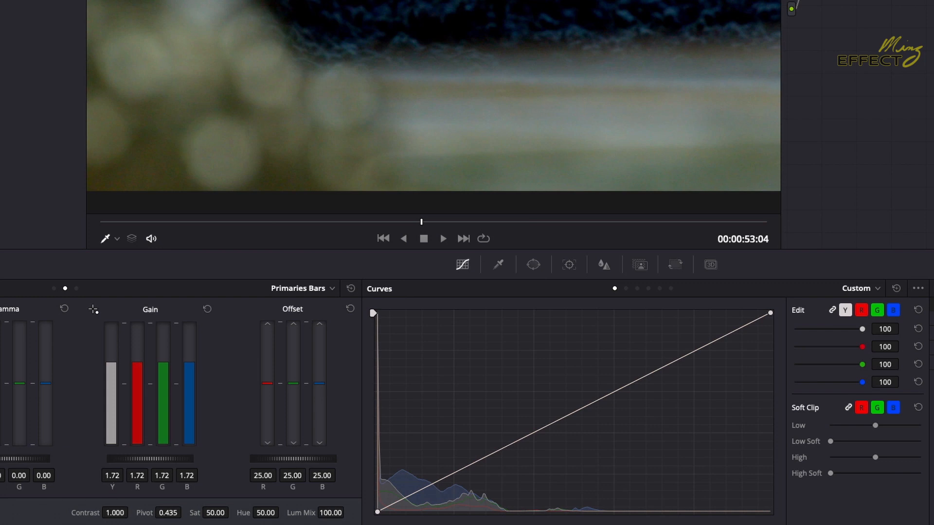
key("Left")
key("Left")
key("Left")
key("Left")
key("Left")
key("Left")
key("Left")
key("Left")
key("Left")
key("Left")
key("Left")
key("Left")
key("Left")
key("Left")
key("Left")
key("Left")
key("Left")
key("Left")
key("Left")
key("Left")
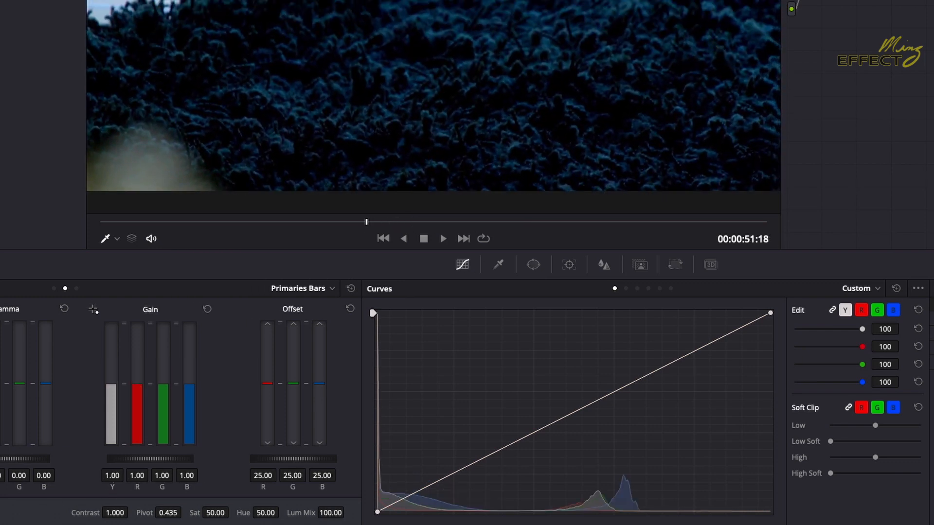
key("Right")
key("Right")
key("Right")
left_click_drag(832, 377, 767, 378)
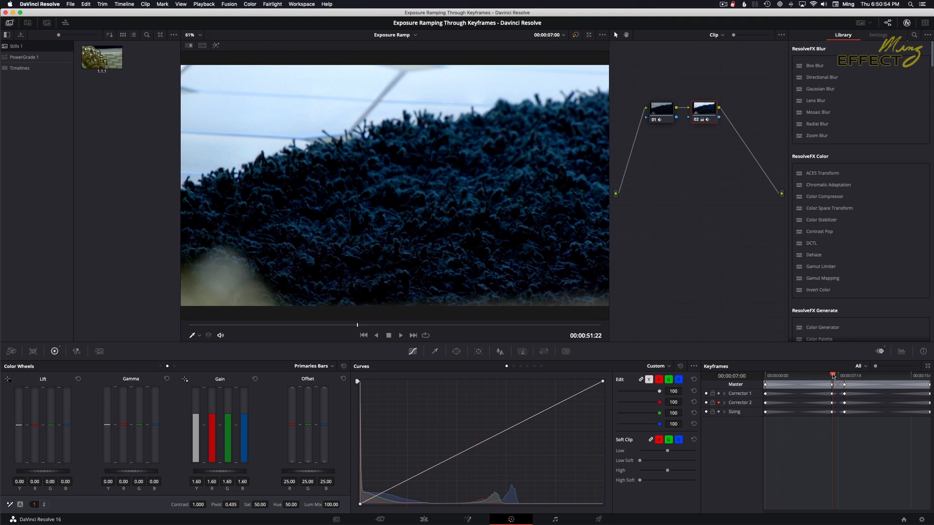
mouse_move(832, 379)
left_mouse_down()
mouse_move(766, 382)
mouse_move(832, 375)
left_mouse_up()
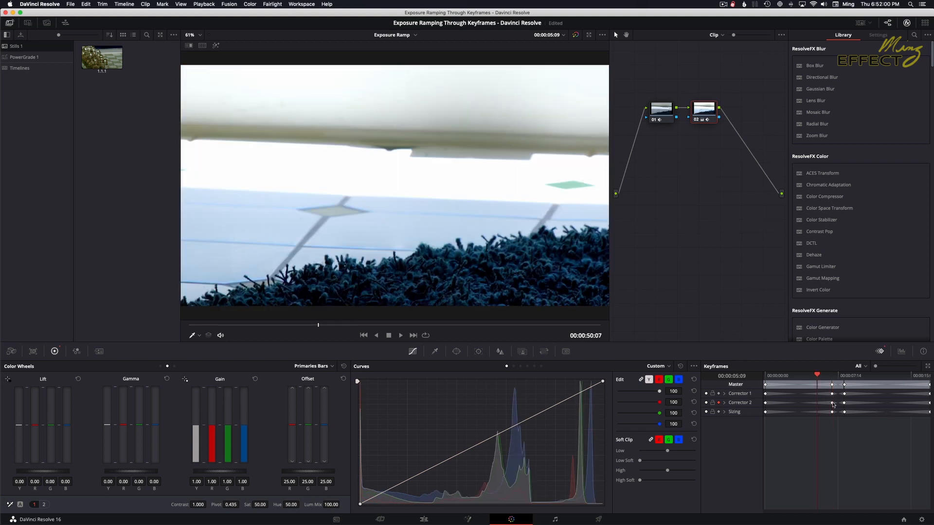
Step: Move Corrector 2's first middle keyframe to 00:00:05:00 and set its gain to 1.00
left_click_drag(832, 403, 814, 408)
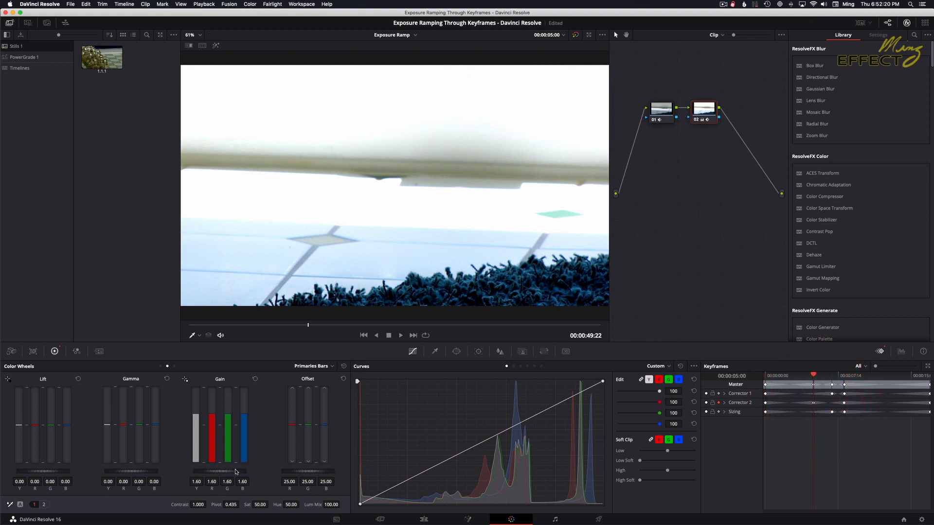
left_click_drag(220, 471, 240, 473)
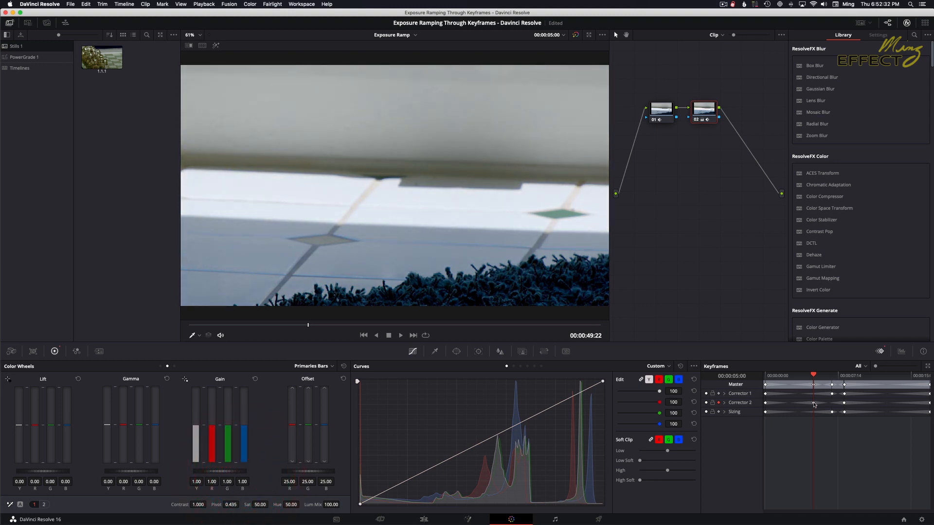
Step: Move Corrector 2's second middle keyframe to about 00:00:13:07
left_click_drag(815, 377, 894, 377)
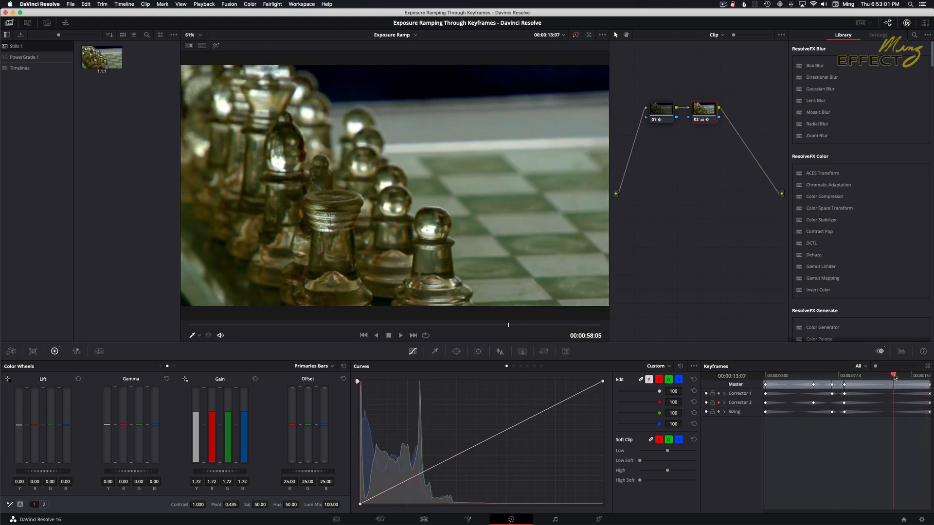
mouse_move(844, 403)
left_mouse_down()
mouse_move(887, 404)
mouse_move(889, 378)
mouse_move(881, 380)
mouse_move(931, 382)
mouse_move(841, 387)
left_mouse_up()
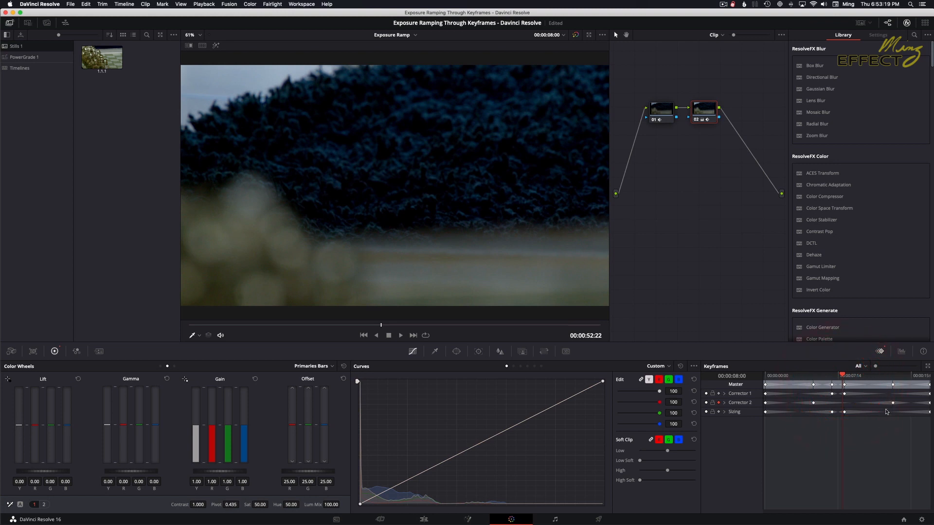
Step: Move Corrector 2's second middle keyframe back to about 00:00:08:00 and review the exposure change around the carpet transition
left_click_drag(894, 404, 846, 405)
left_click(841, 392)
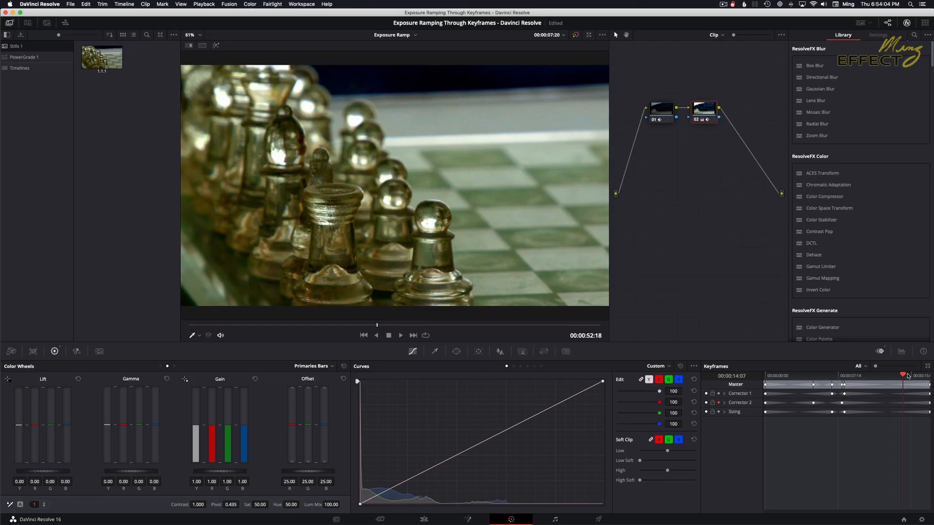
left_click_drag(907, 375, 832, 386)
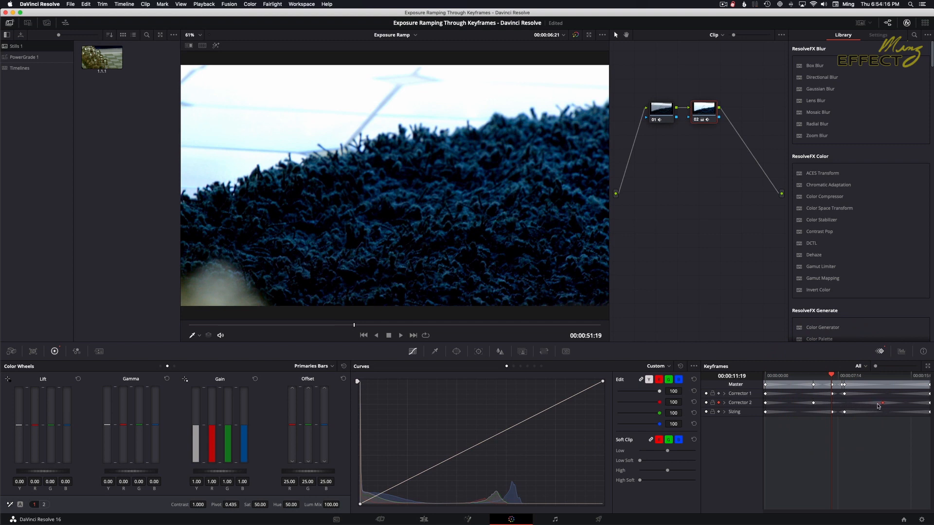
Step: Move Corrector 2's second middle keyframe to about 00:00:08:19 and its first middle keyframe to about 00:00:06:01
left_click_drag(881, 406, 852, 404)
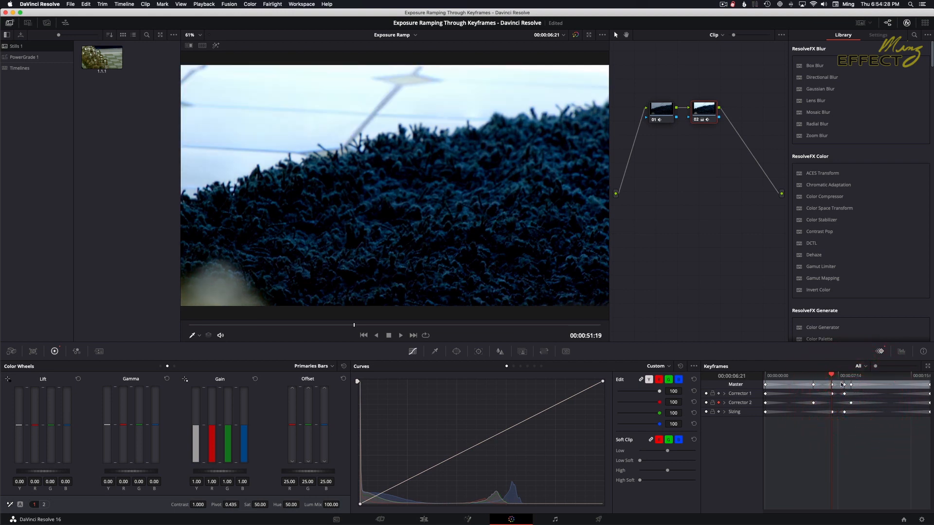
left_click_drag(831, 375, 850, 382)
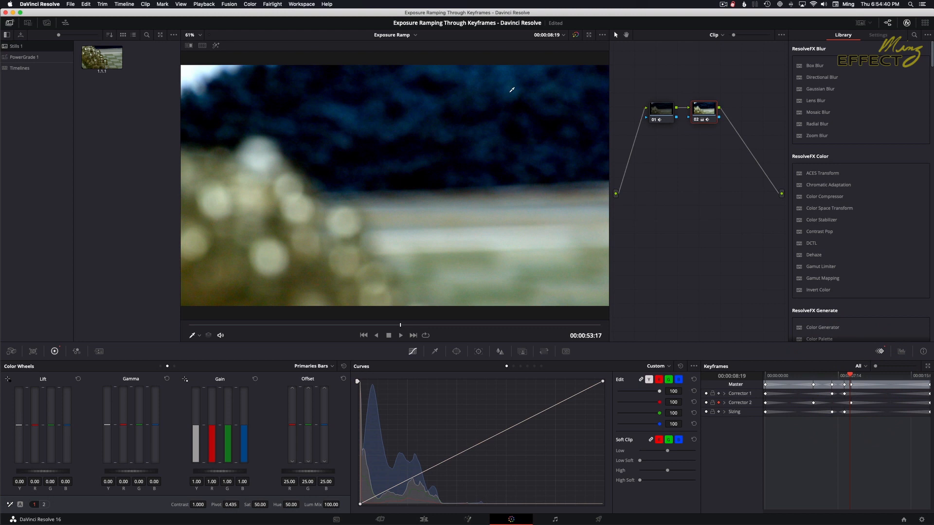
left_click_drag(850, 376, 824, 385)
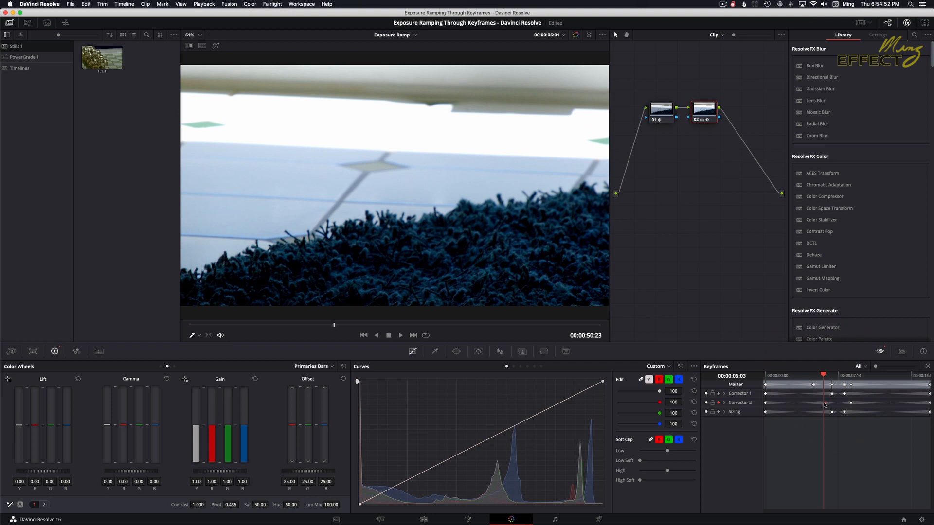
left_click(823, 403)
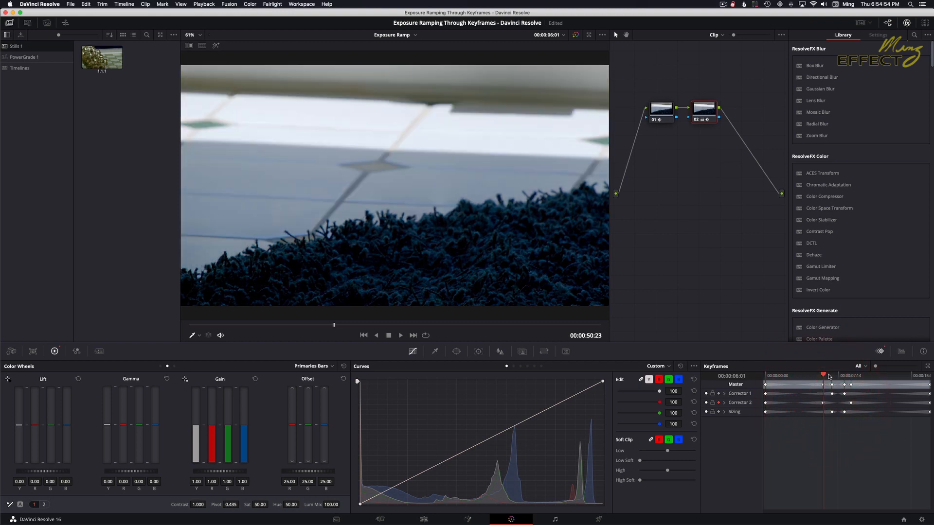
Step: Scrub and play through the whole clip to examine the exposure ramp from the bright window to the dark chess set
left_click_drag(823, 375, 801, 380)
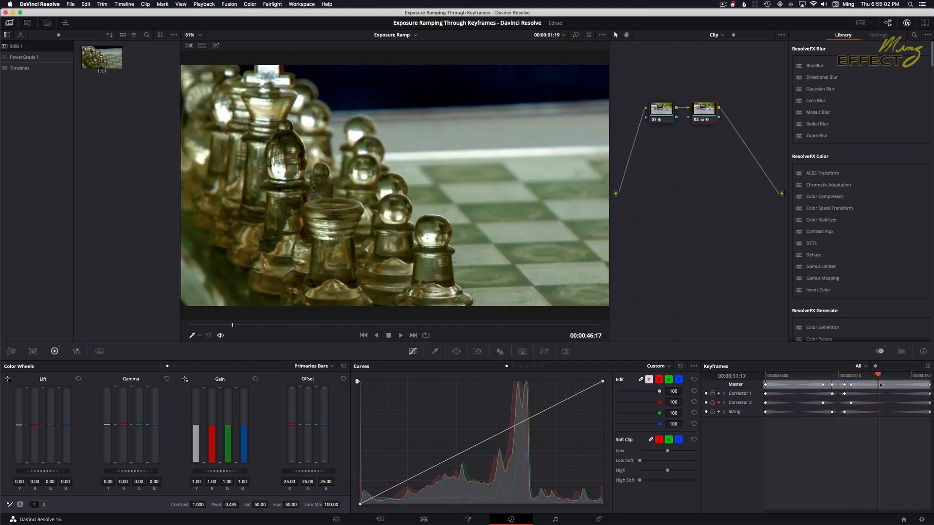
left_click_drag(880, 384, 800, 381)
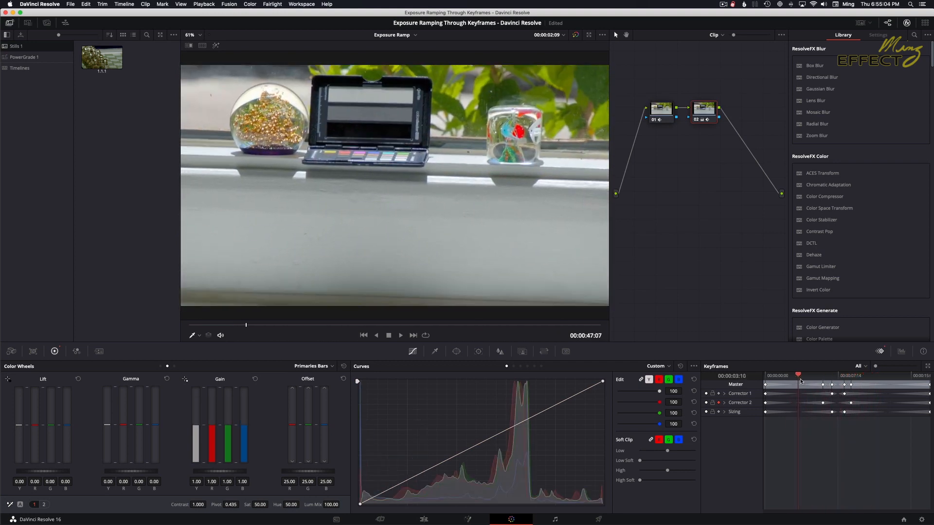
left_click_drag(863, 383, 768, 384)
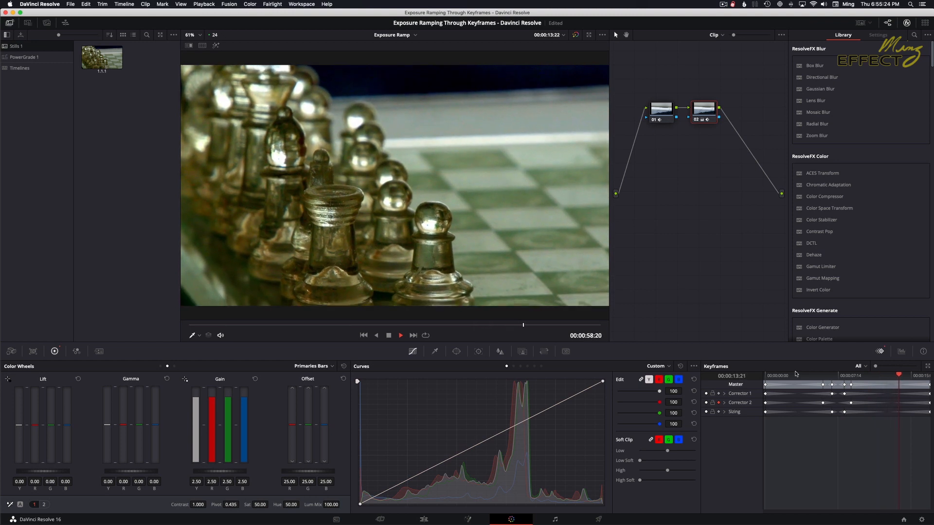
key("space")
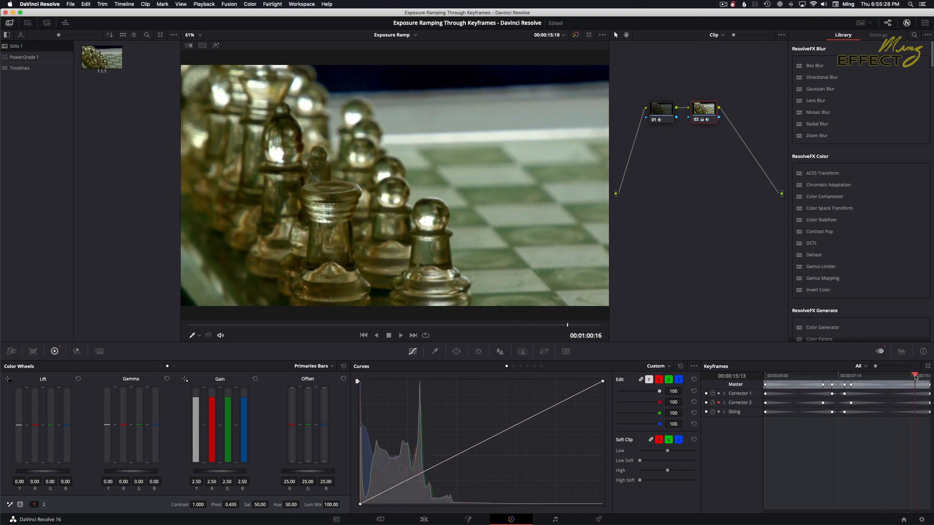
left_click(884, 378)
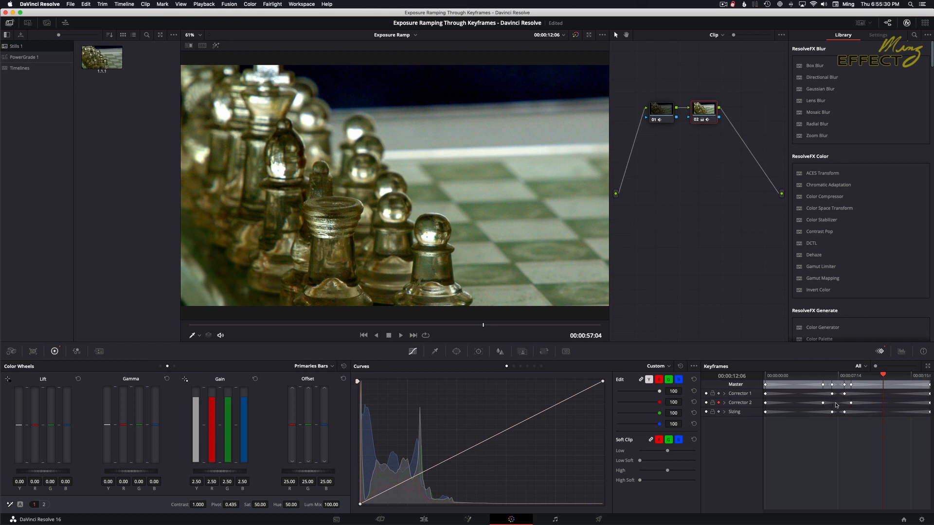
left_click_drag(879, 378, 831, 380)
left_click_drag(830, 378, 930, 368)
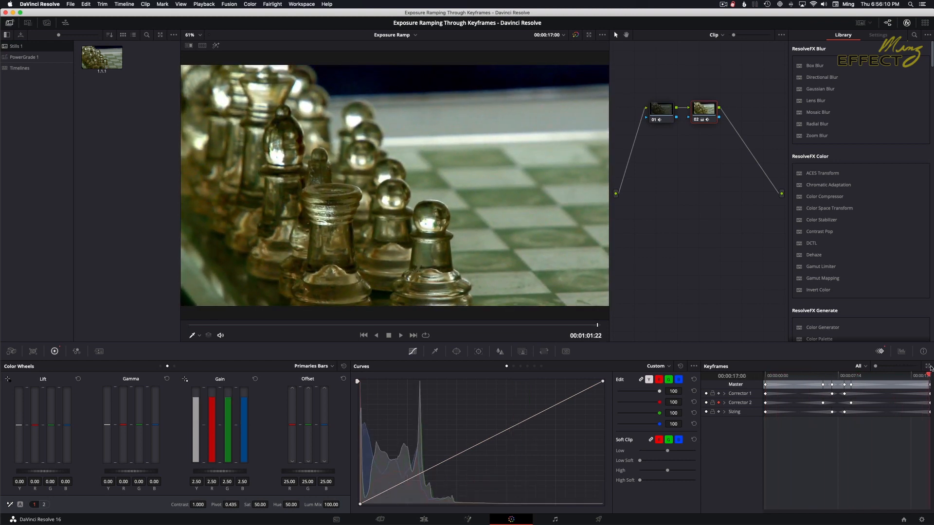